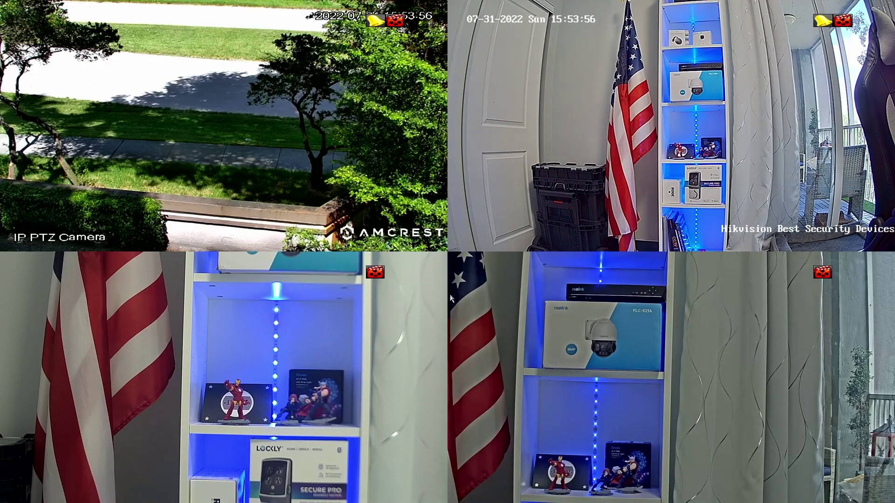
From the live view, go to Menu > Configuration > Network > Platform Access.
right_click(414, 120)
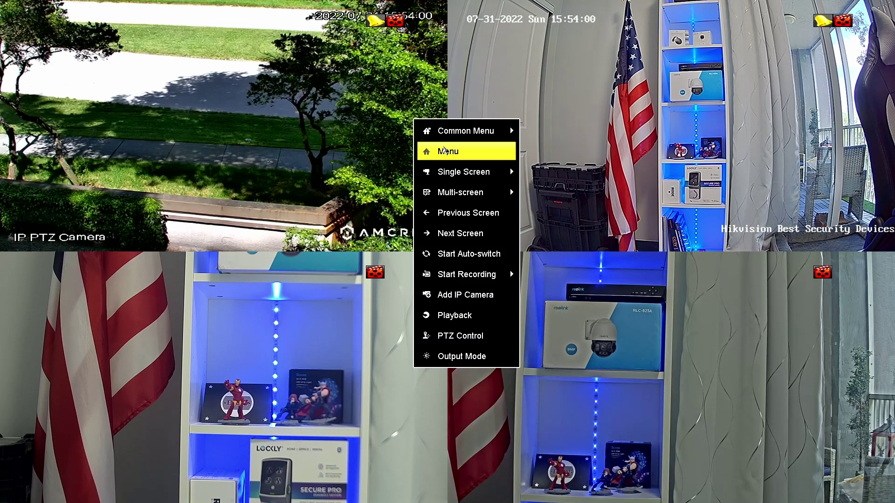
click(444, 151)
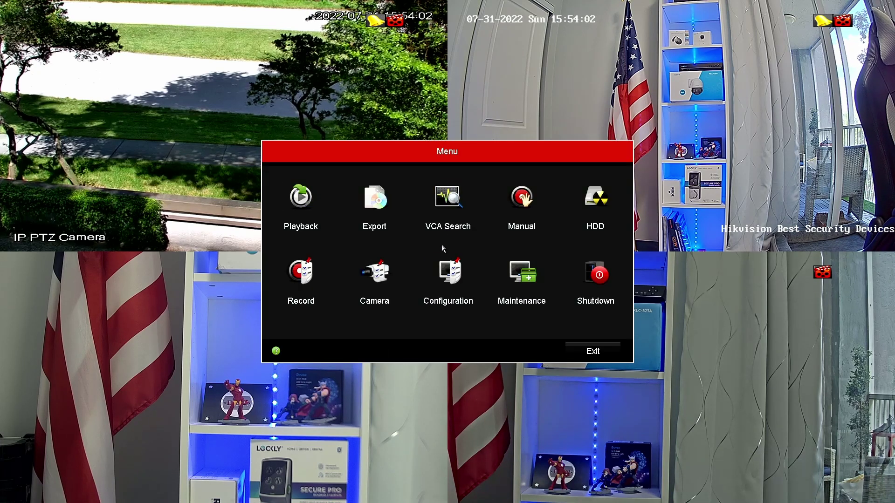
click(447, 273)
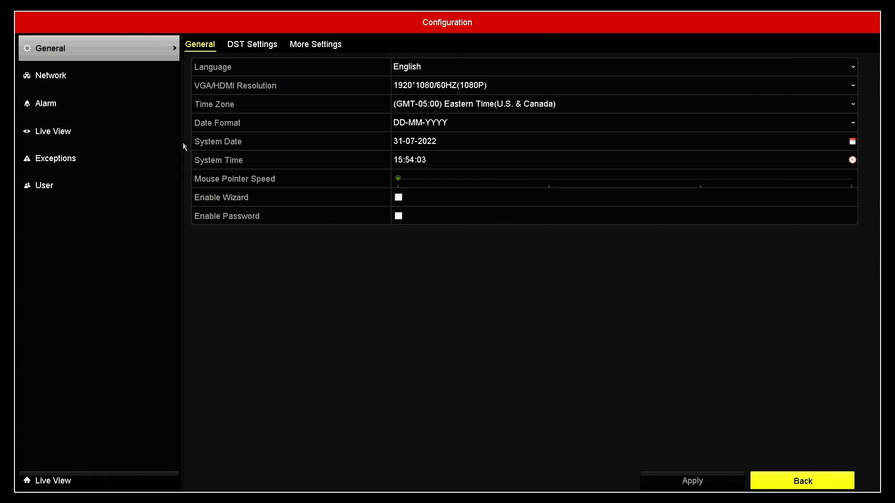
click(76, 82)
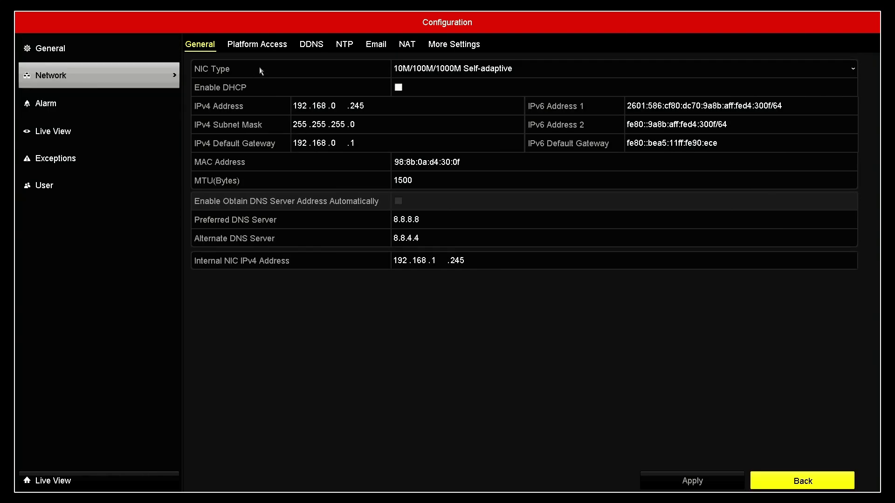
click(264, 44)
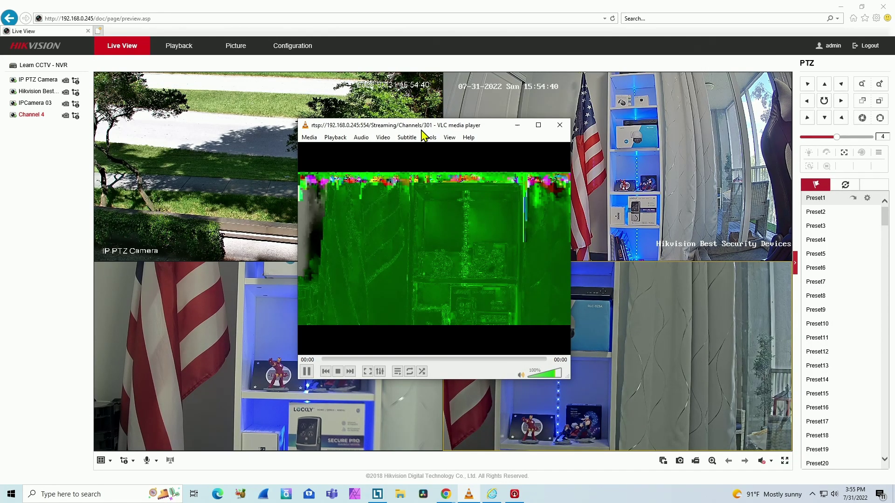
In VLC, play the network stream with Channels/301 changed to 101, then enlarge and reposition the window.
drag(417, 128, 422, 112)
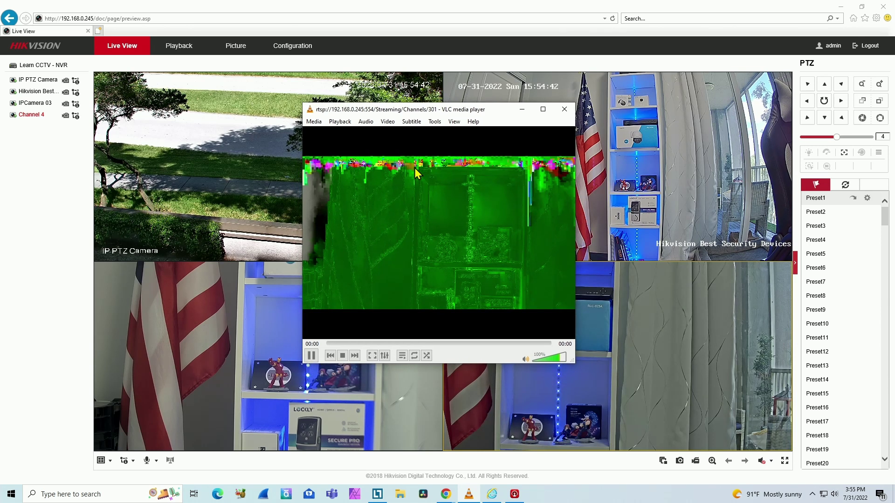
click(315, 122)
click(367, 180)
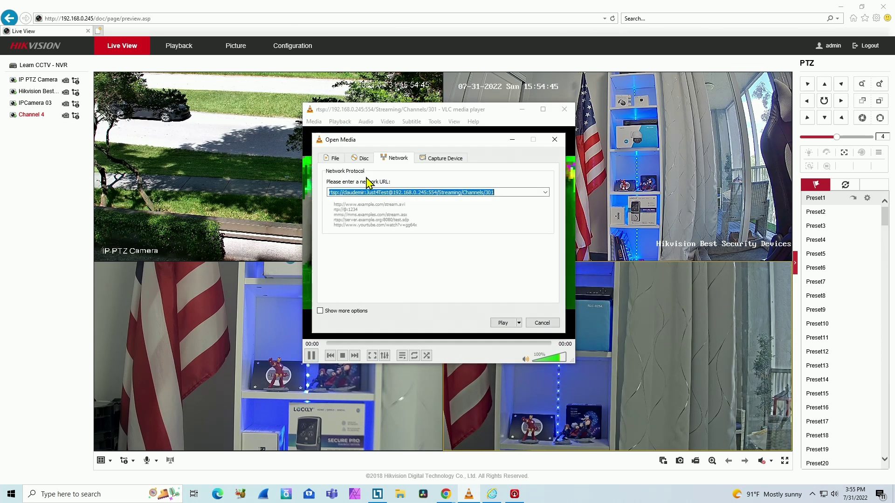
click(487, 192)
key(BackSpace)
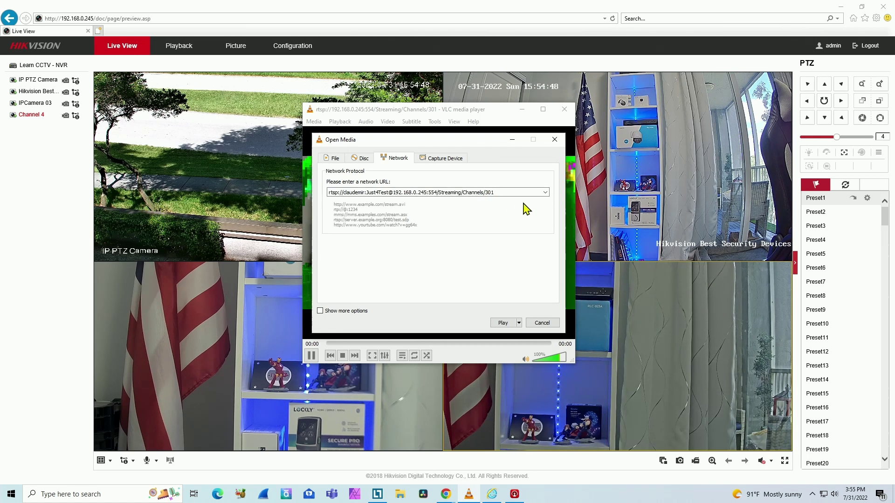
text(1)
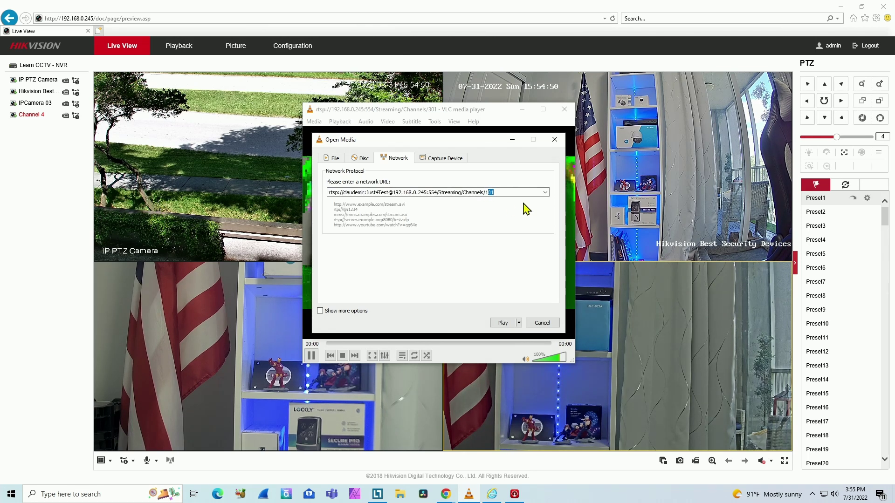
click(503, 323)
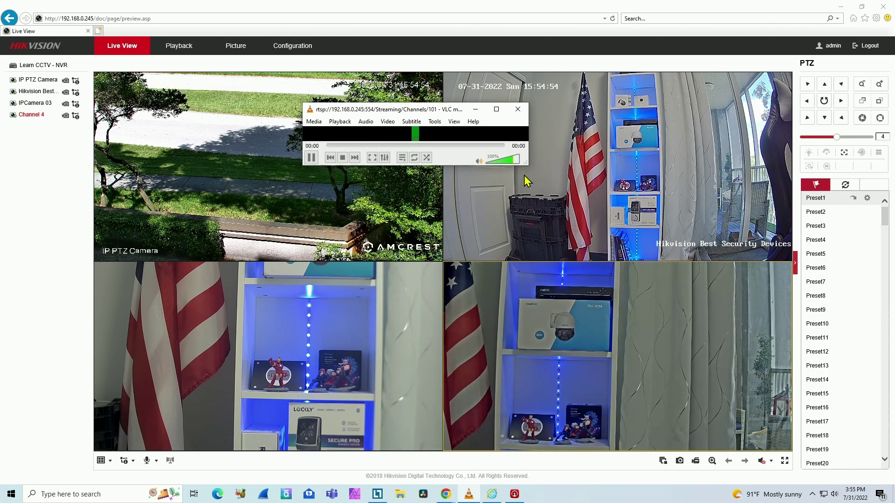
drag(522, 165, 699, 399)
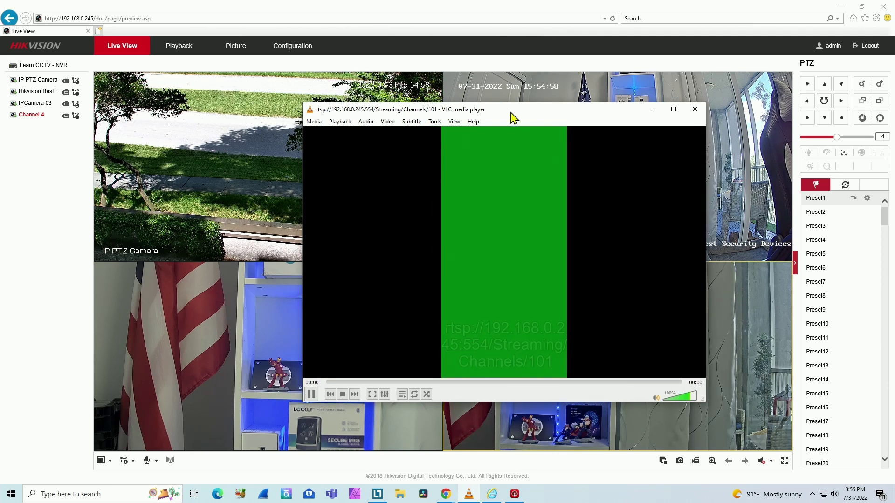
drag(510, 111, 438, 91)
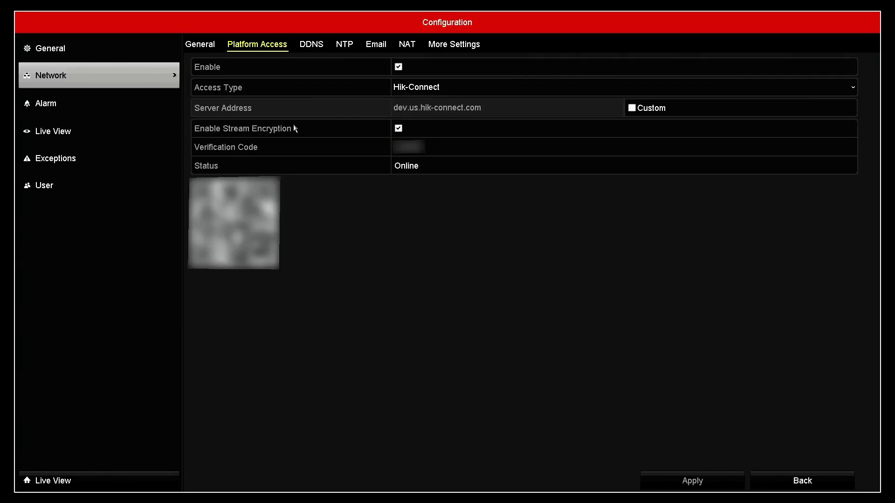
Uncheck Enable Stream Encryption on Platform Access and apply.
click(398, 129)
click(684, 487)
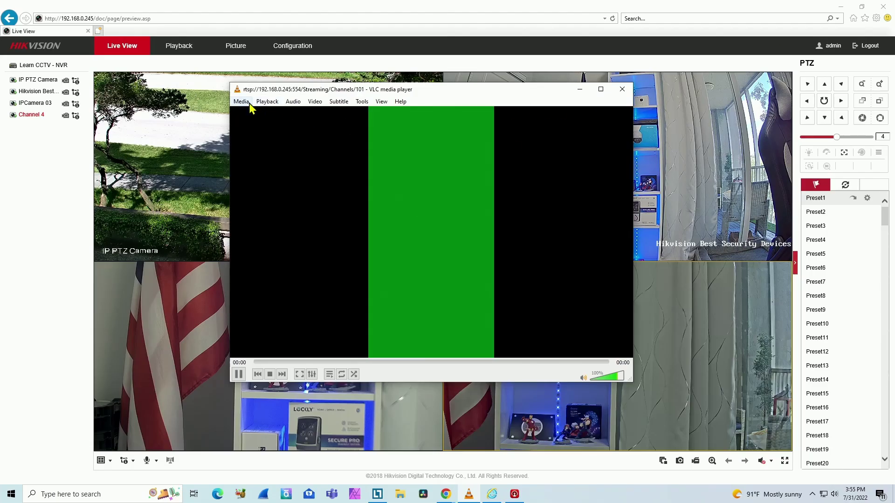
In VLC, open the RTSP stream for channel 201, then shrink and reposition the player window.
click(248, 103)
click(264, 152)
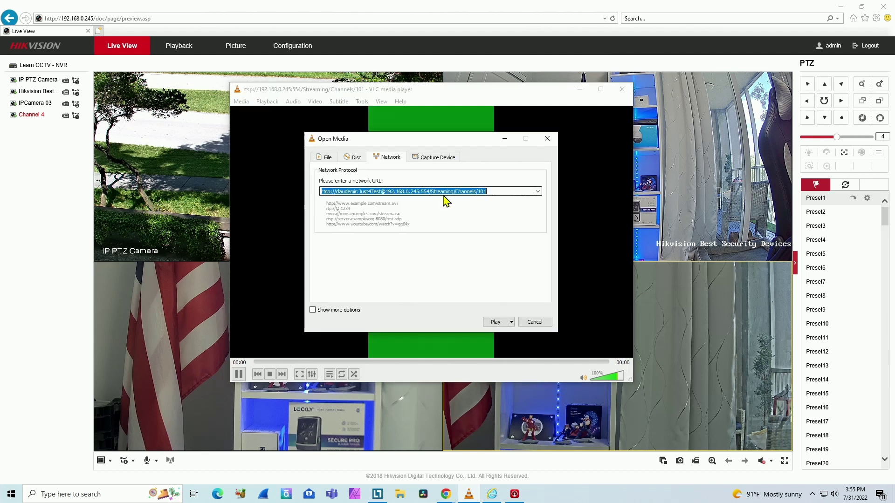
click(481, 191)
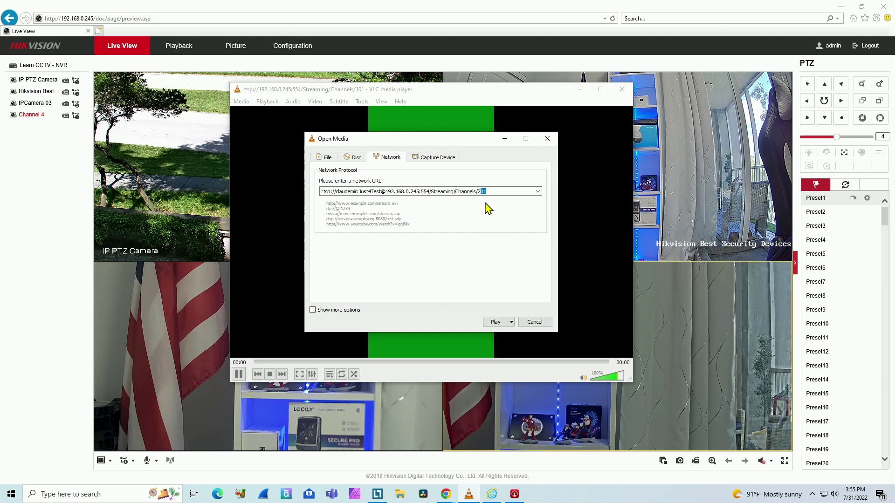
click(495, 322)
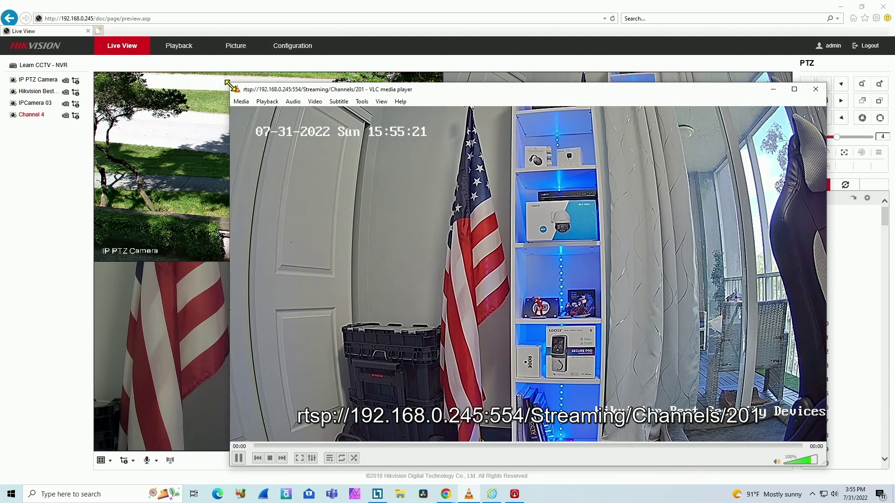
drag(230, 84, 470, 212)
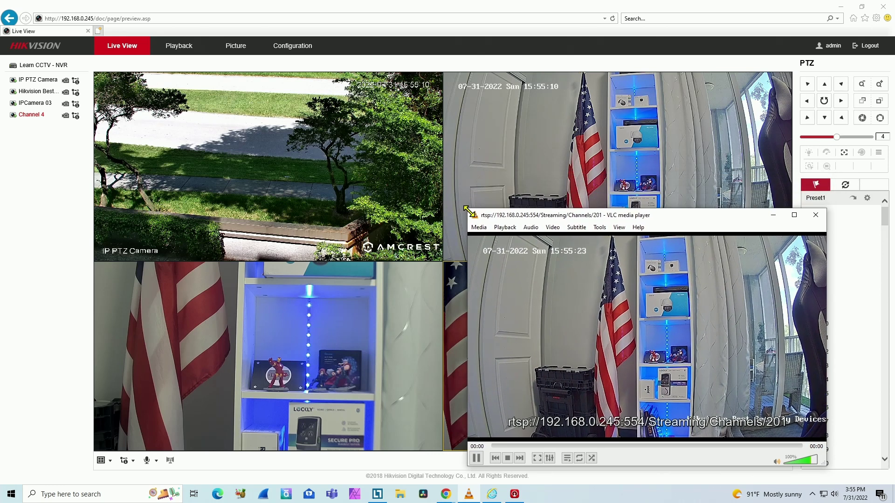
drag(655, 215, 402, 103)
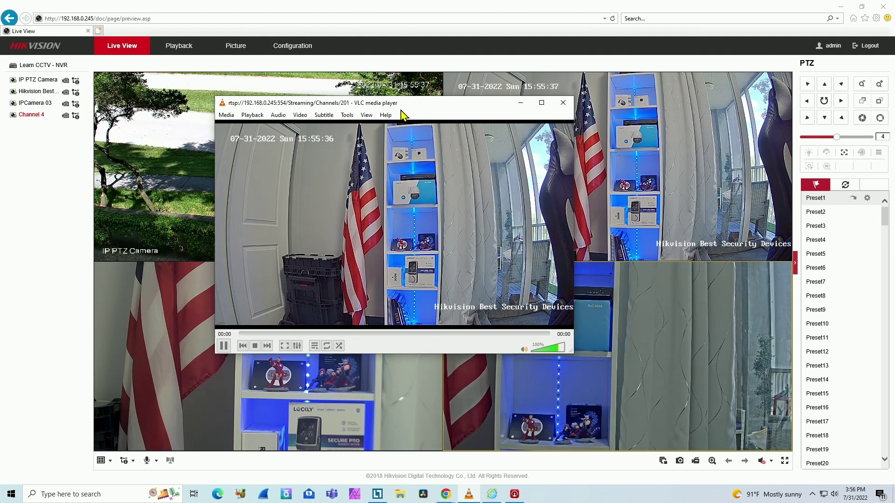
drag(402, 114, 374, 122)
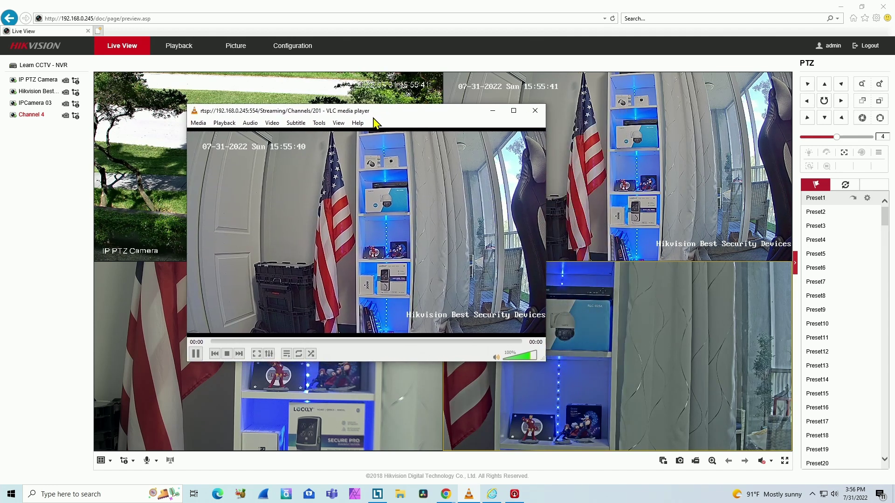
In VLC, open the RTSP stream for channel 101 again, then move and shrink the player window.
click(200, 123)
click(243, 178)
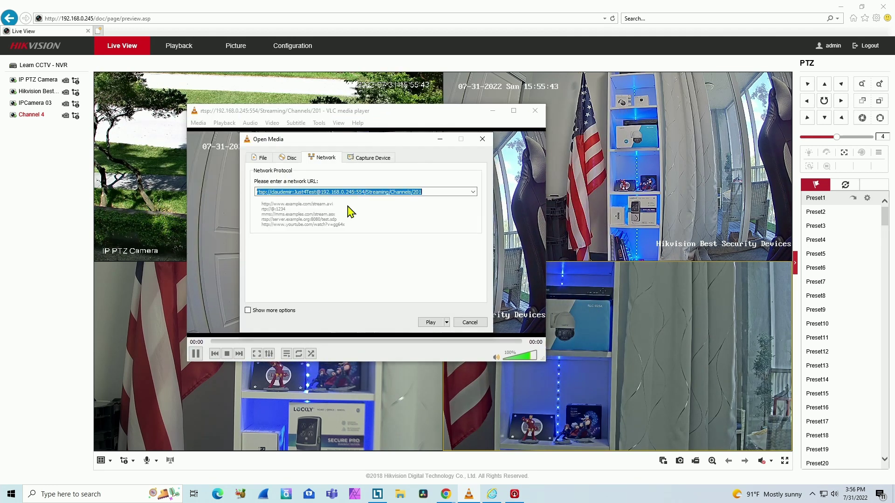
click(414, 192)
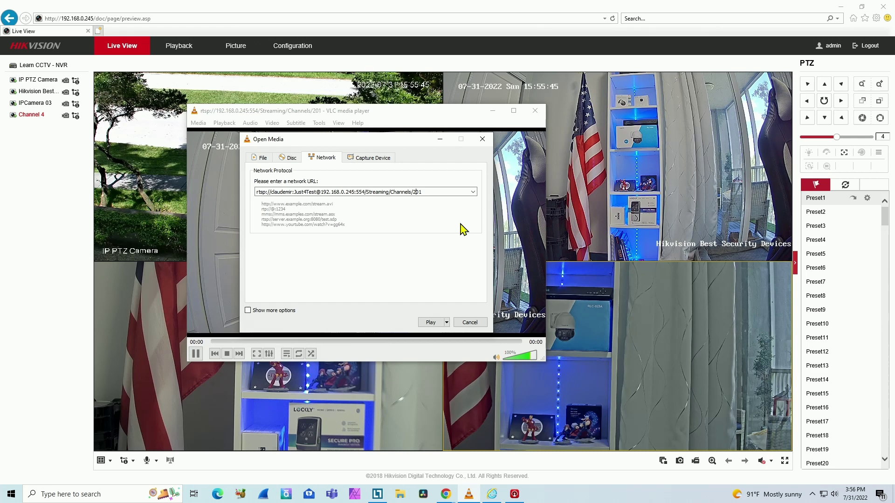
click(431, 322)
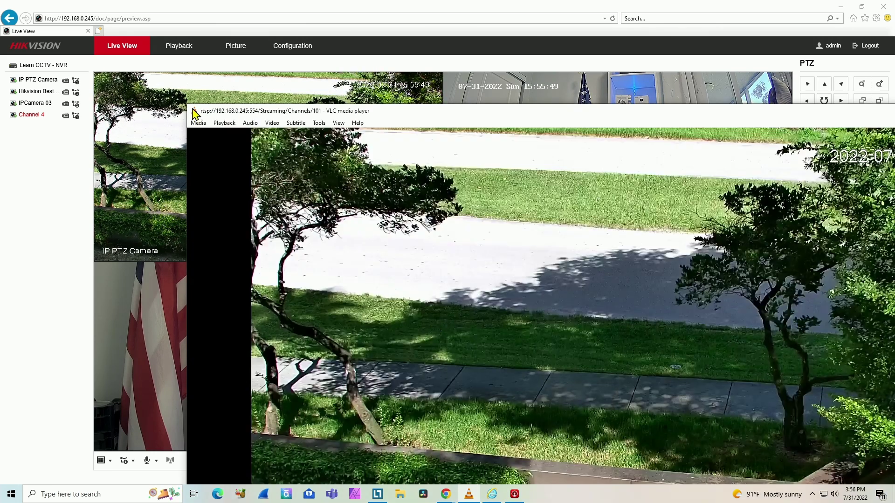
drag(194, 114, 342, 93)
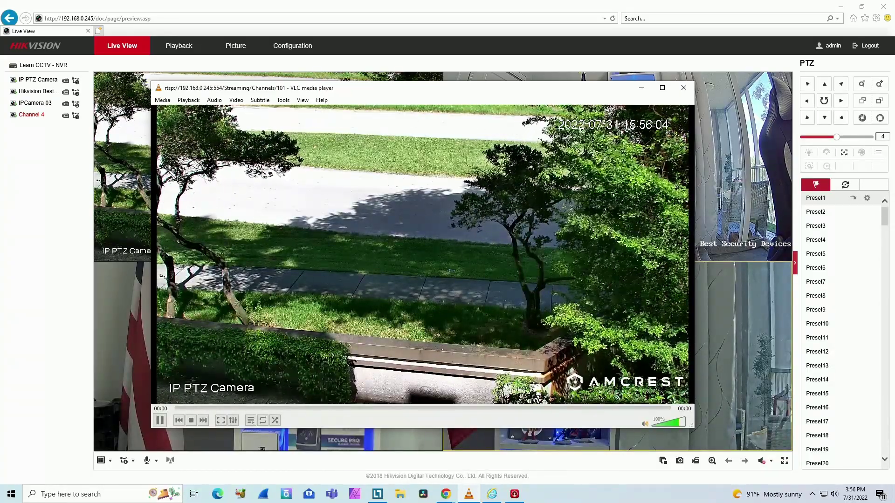
drag(151, 83, 282, 130)
In the web interface, go to Configuration > Network > Advanced Settings > Platform Access.
click(289, 47)
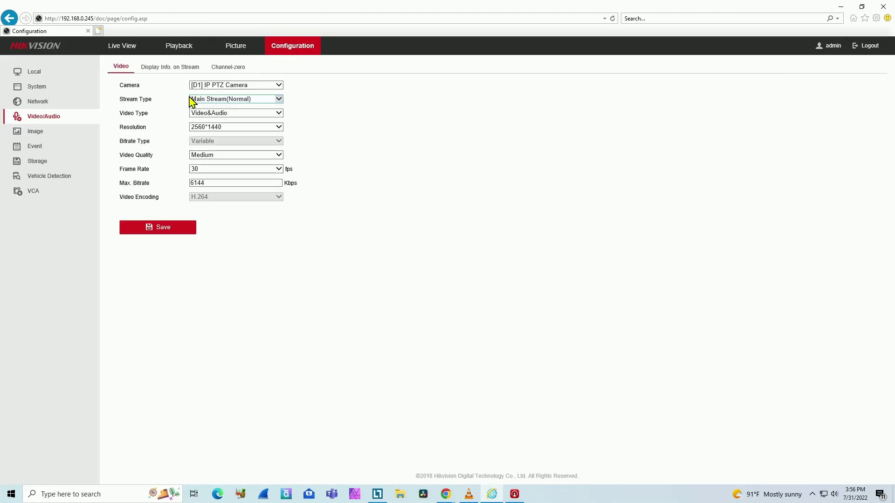
click(62, 103)
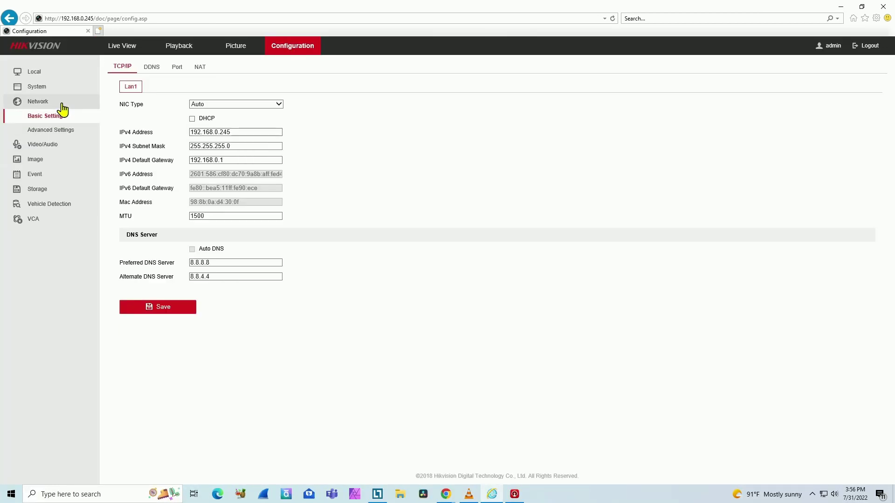
click(59, 134)
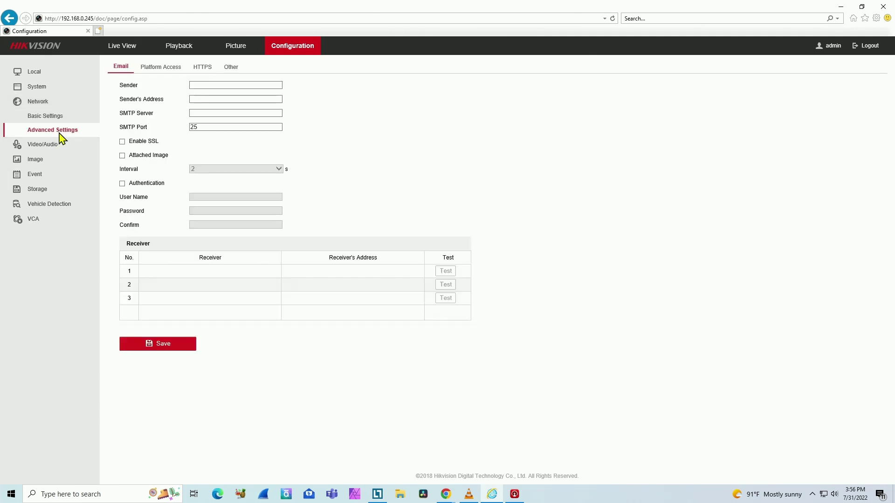
click(164, 68)
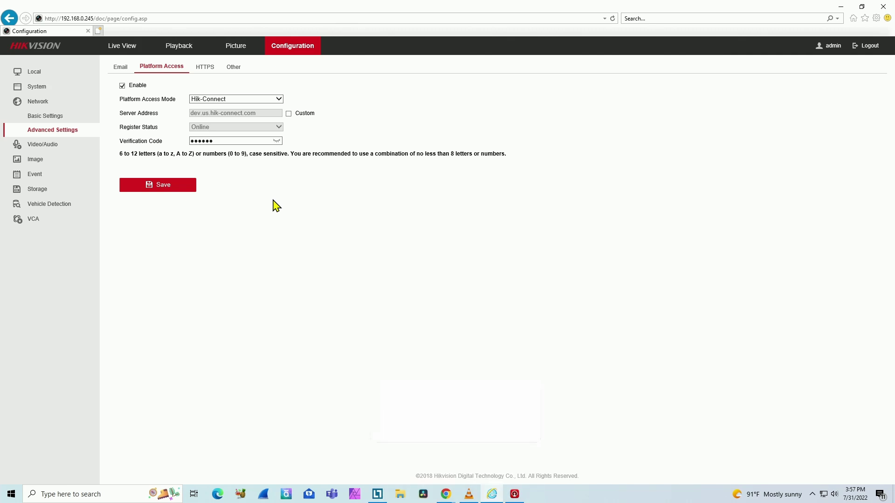
Switch to Live View and start the IP PTZ Camera feed.
click(136, 51)
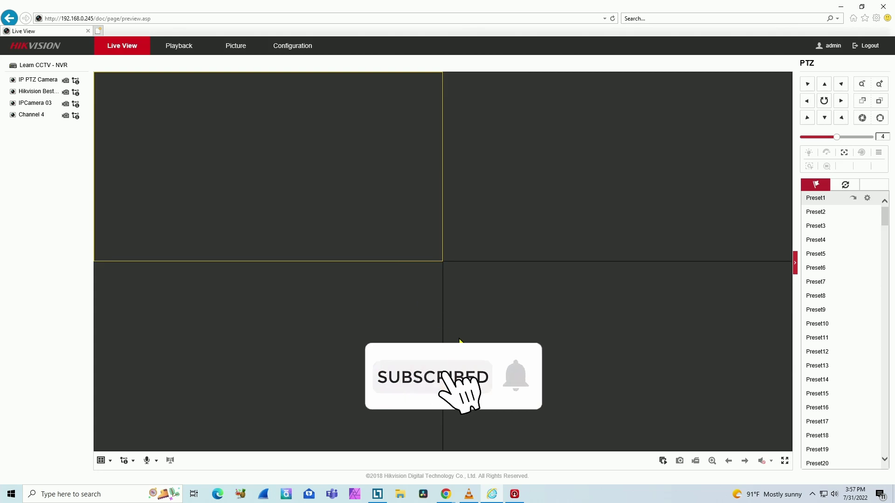
click(19, 82)
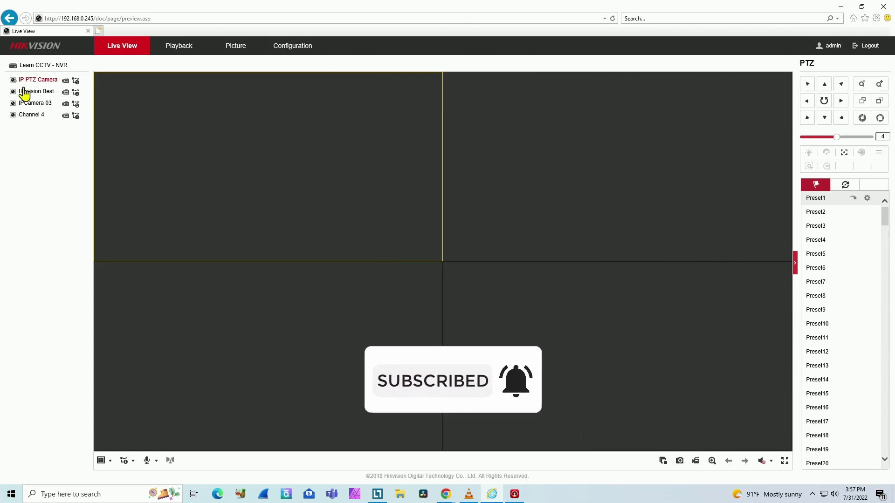